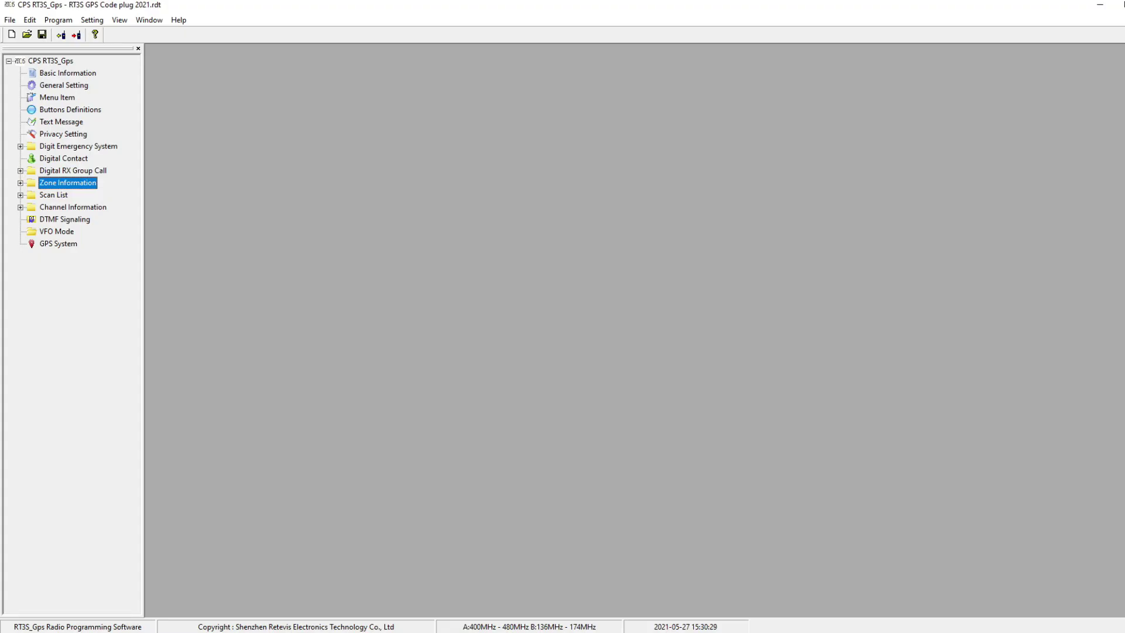
View the radio's basic information, and open the general settings.
{"action": "left_click", "coordinate": [50, 60]}
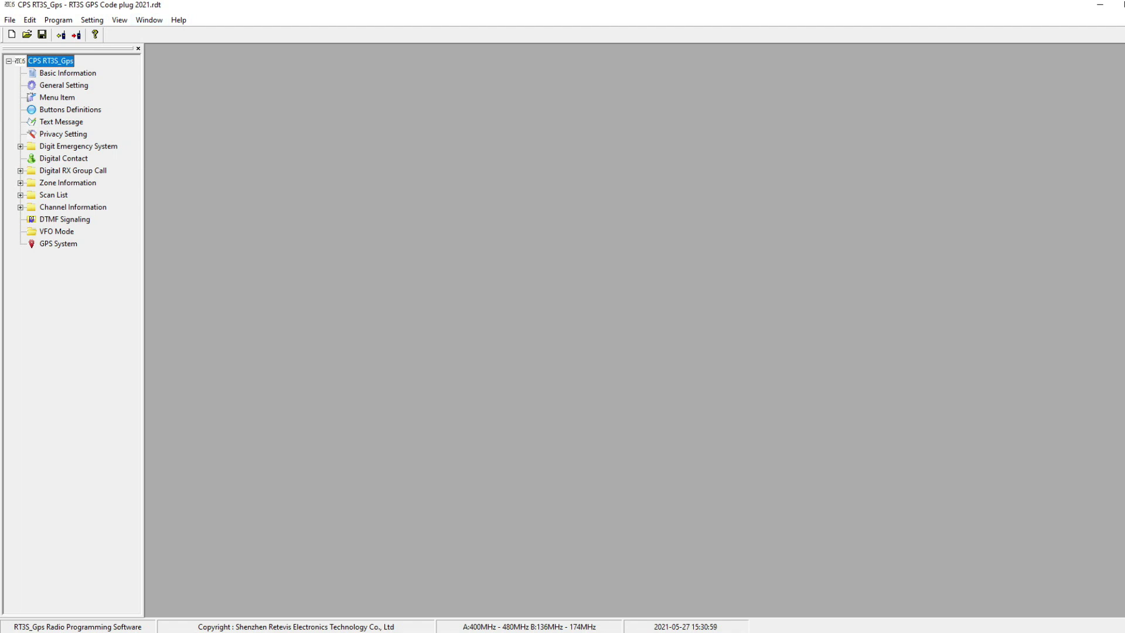
{"action": "left_click", "coordinate": [67, 73]}
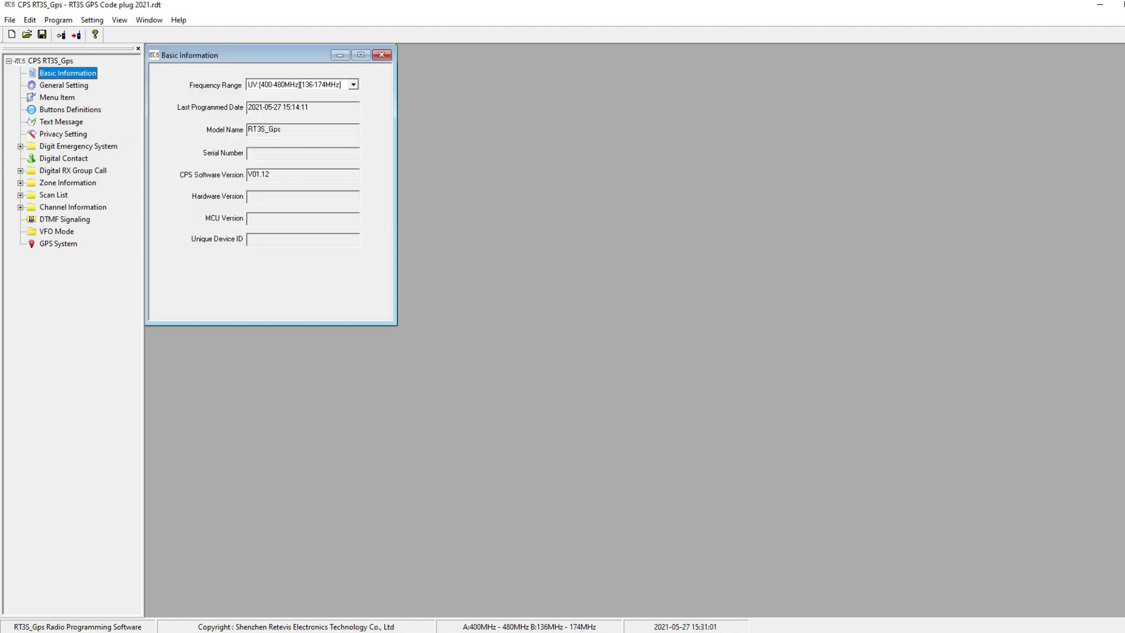
{"action": "left_click", "coordinate": [64, 85]}
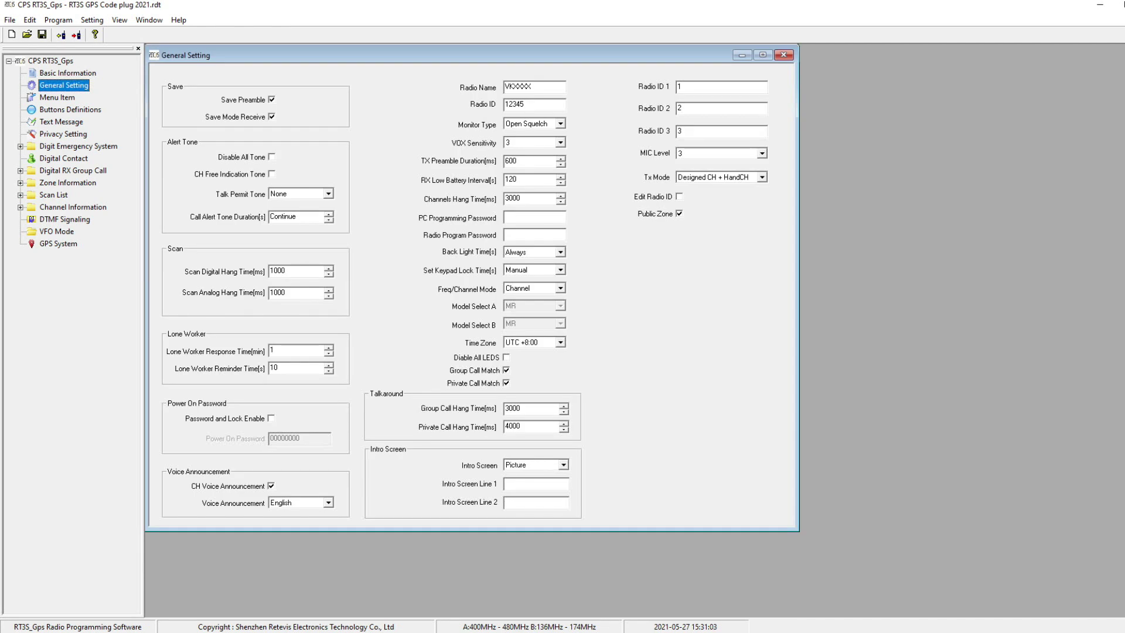
Inspect the Radio Name and Radio ID fields in the general settings, and dismiss the dialog for writing data to the radio.
{"action": "key", "text": "Tab"}
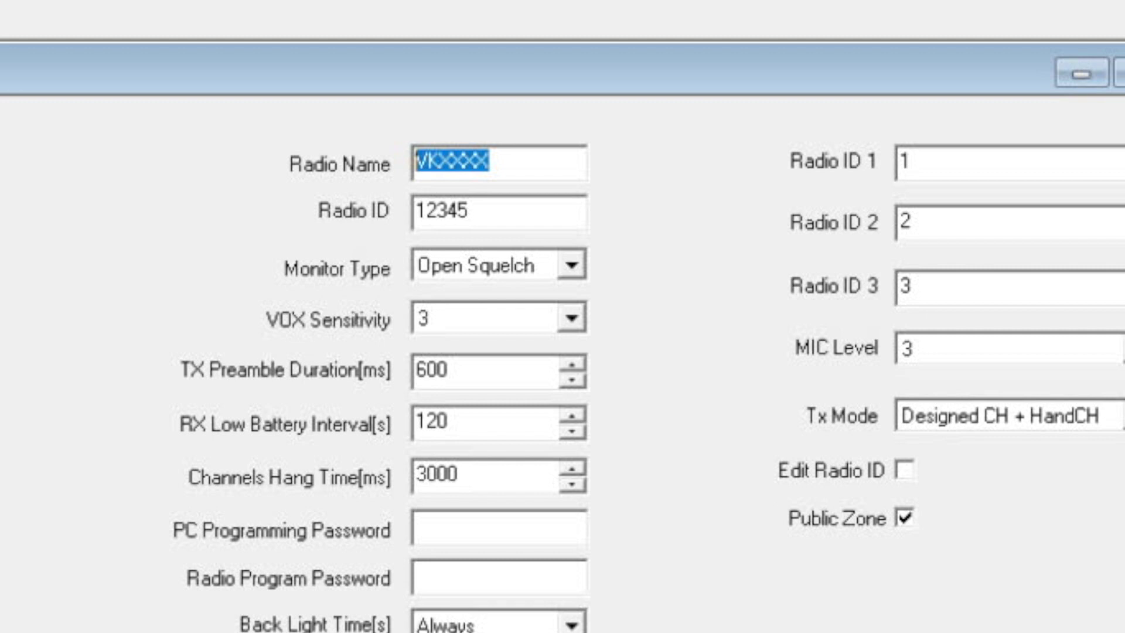
{"action": "key", "text": "Tab"}
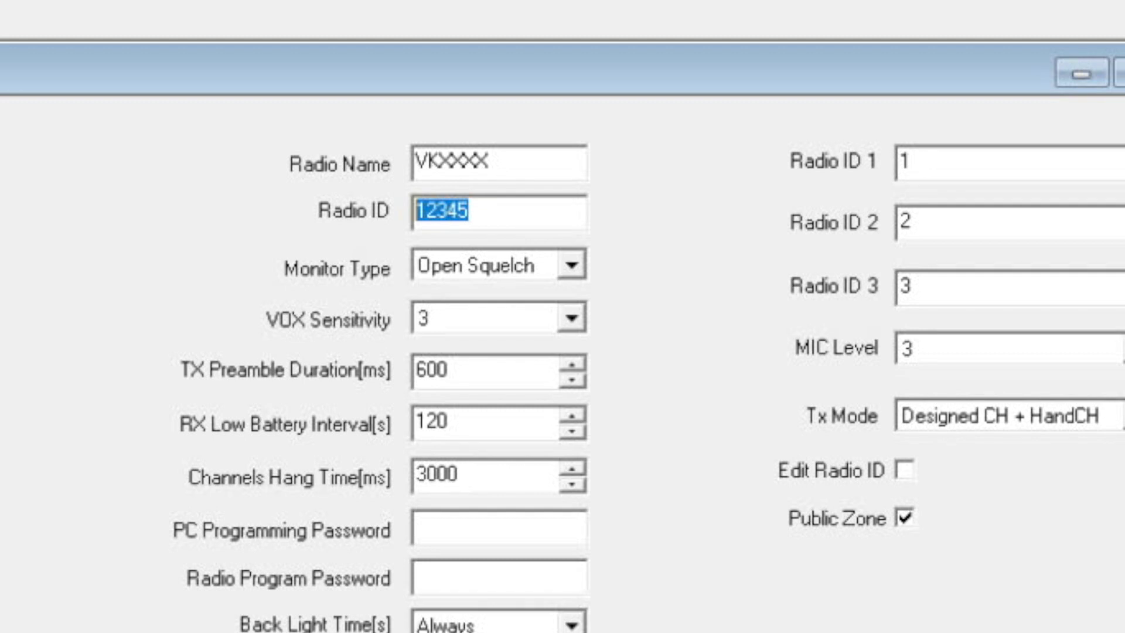
{"action": "key", "text": "End"}
{"action": "key", "text": "shift+Left"}
{"action": "key", "text": "shift+Left"}
{"action": "key", "text": "shift+Left"}
{"action": "key", "text": "shift+Left"}
{"action": "key", "text": "shift+Left"}
{"action": "key", "text": "End"}
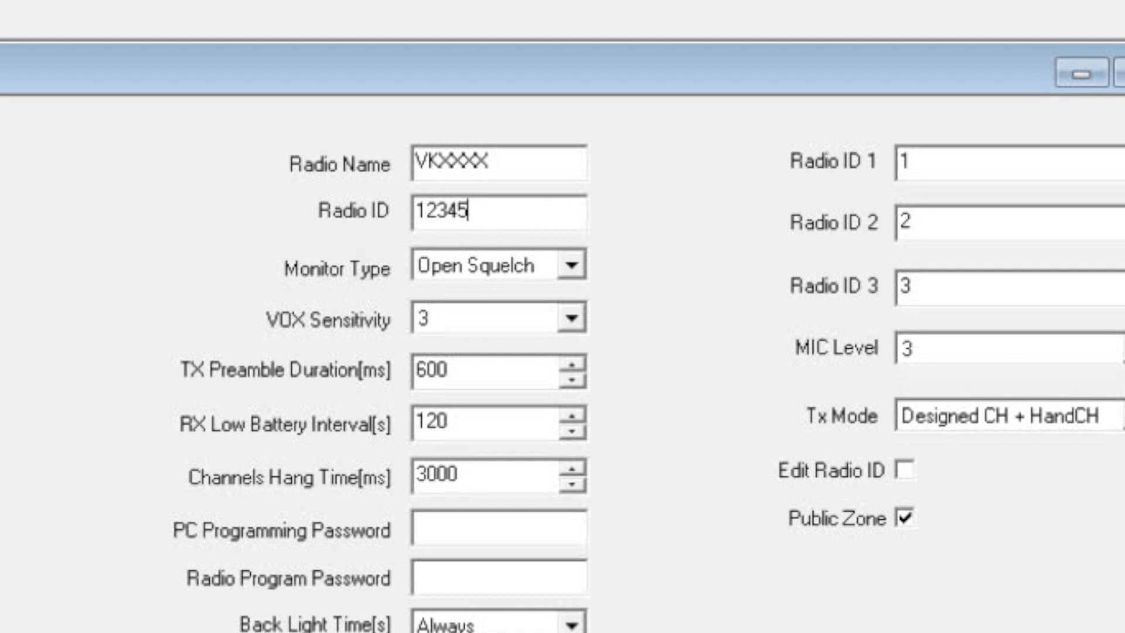
{"action": "key", "text": "shift+Home"}
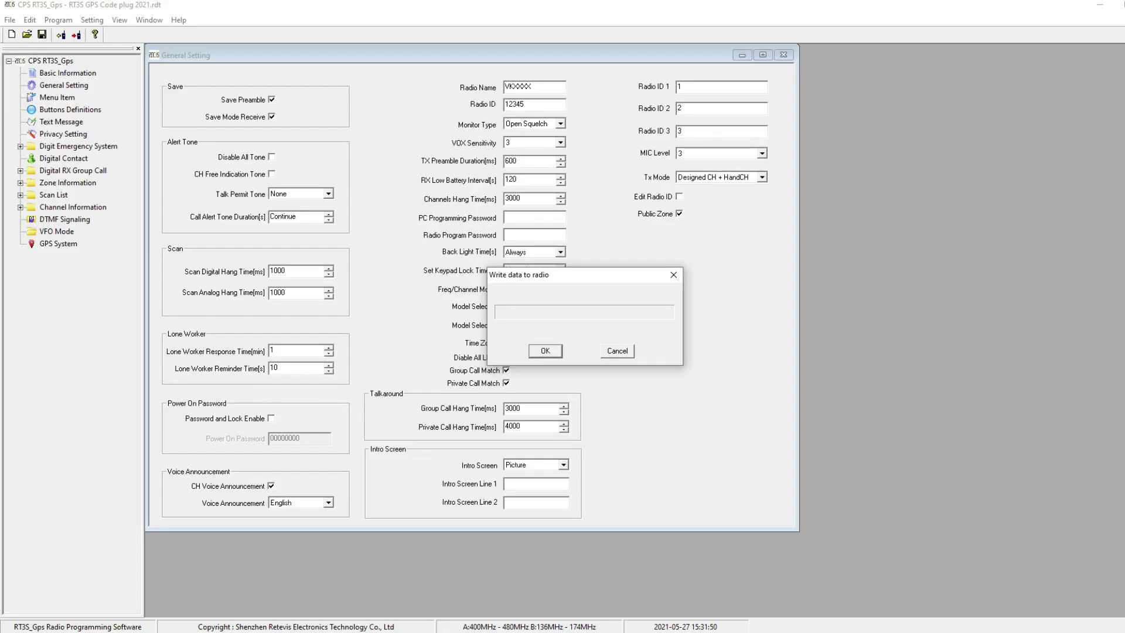
{"action": "left_click", "coordinate": [673, 275]}
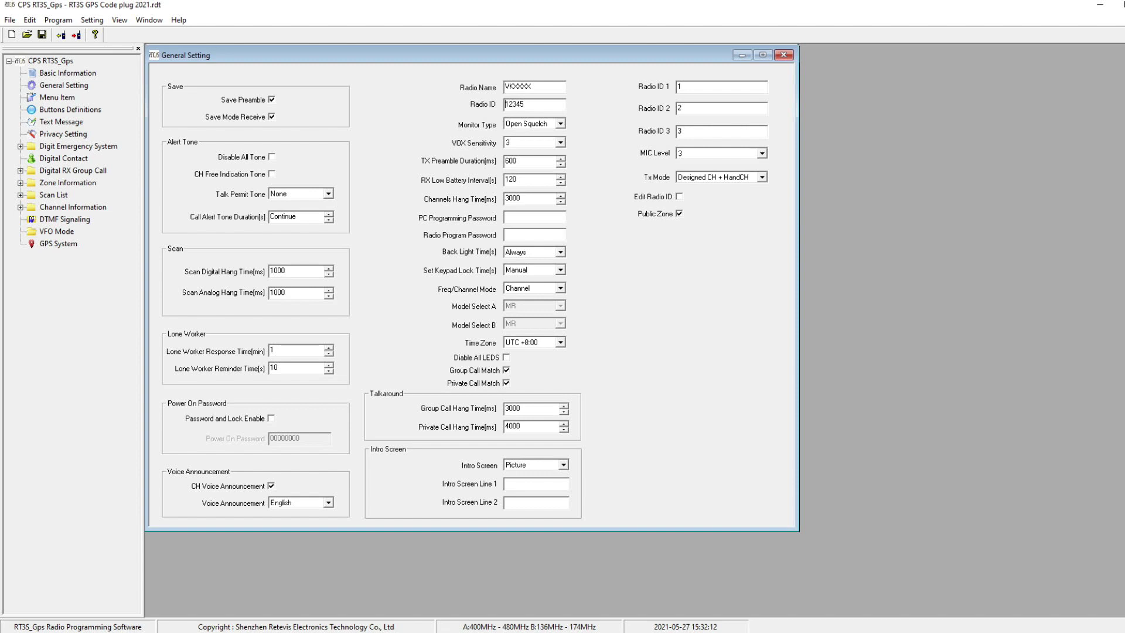
Open the digital contact list and look through its talkgroup names, call types and call IDs.
{"action": "left_click", "coordinate": [64, 159]}
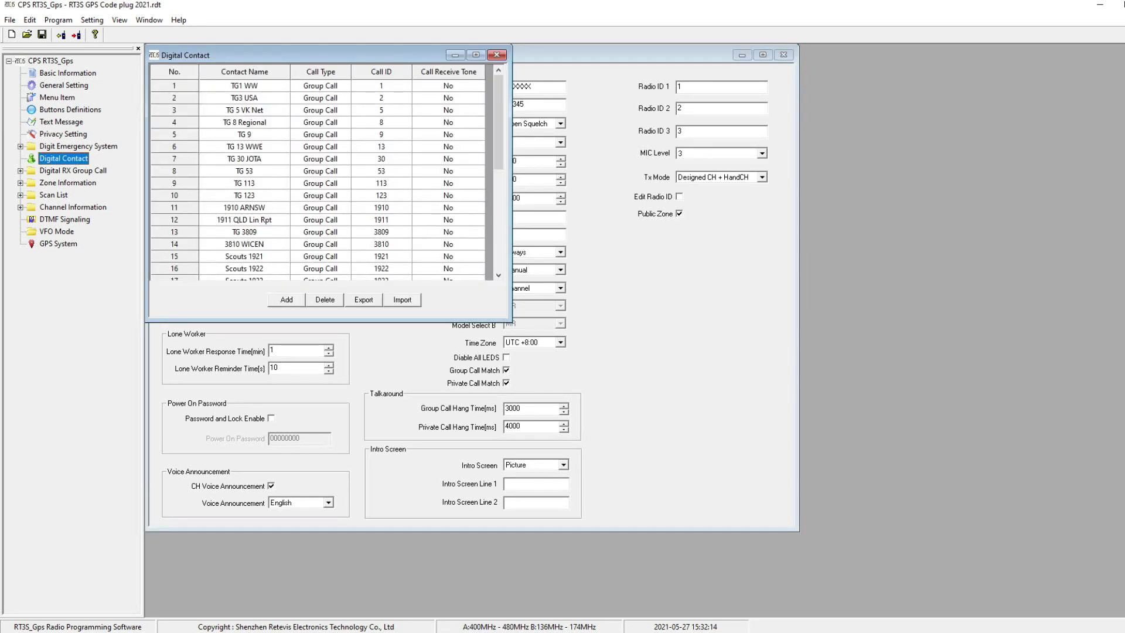
{"action": "mouse_move", "coordinate": [328, 321]}
{"action": "left_mouse_down"}
{"action": "mouse_move", "coordinate": [328, 464]}
{"action": "mouse_move", "coordinate": [328, 332]}
{"action": "left_mouse_up"}
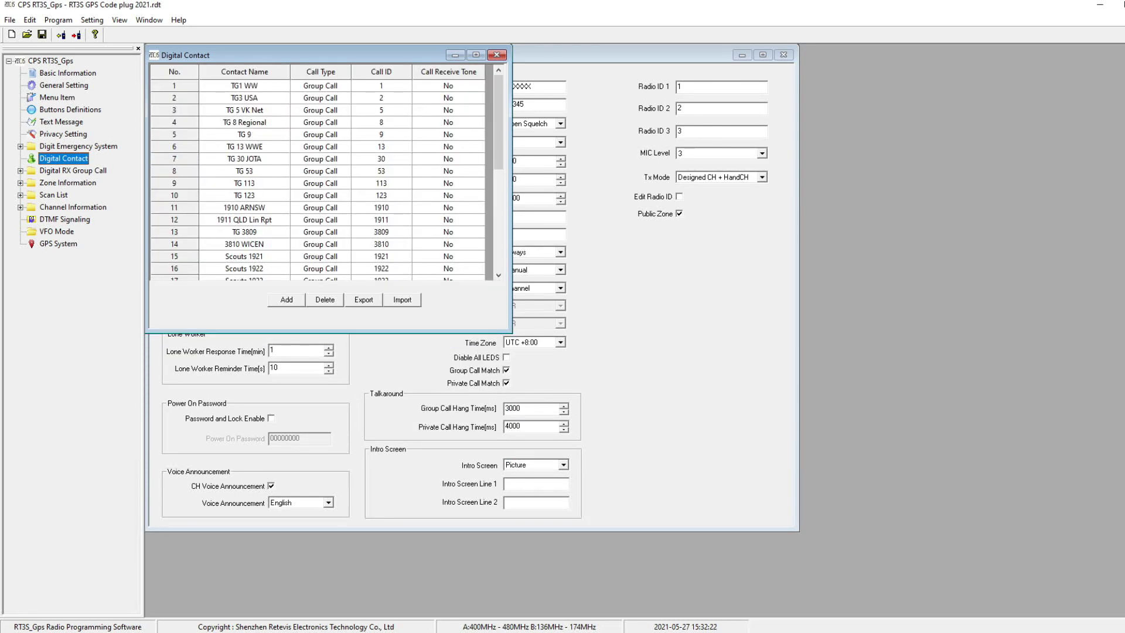
{"action": "mouse_move", "coordinate": [499, 122]}
{"action": "left_mouse_down"}
{"action": "mouse_move", "coordinate": [498, 219]}
{"action": "mouse_move", "coordinate": [499, 121]}
{"action": "left_mouse_up"}
{"action": "mouse_move", "coordinate": [498, 121]}
{"action": "left_mouse_down"}
{"action": "mouse_move", "coordinate": [498, 223]}
{"action": "mouse_move", "coordinate": [498, 121]}
{"action": "left_mouse_up"}
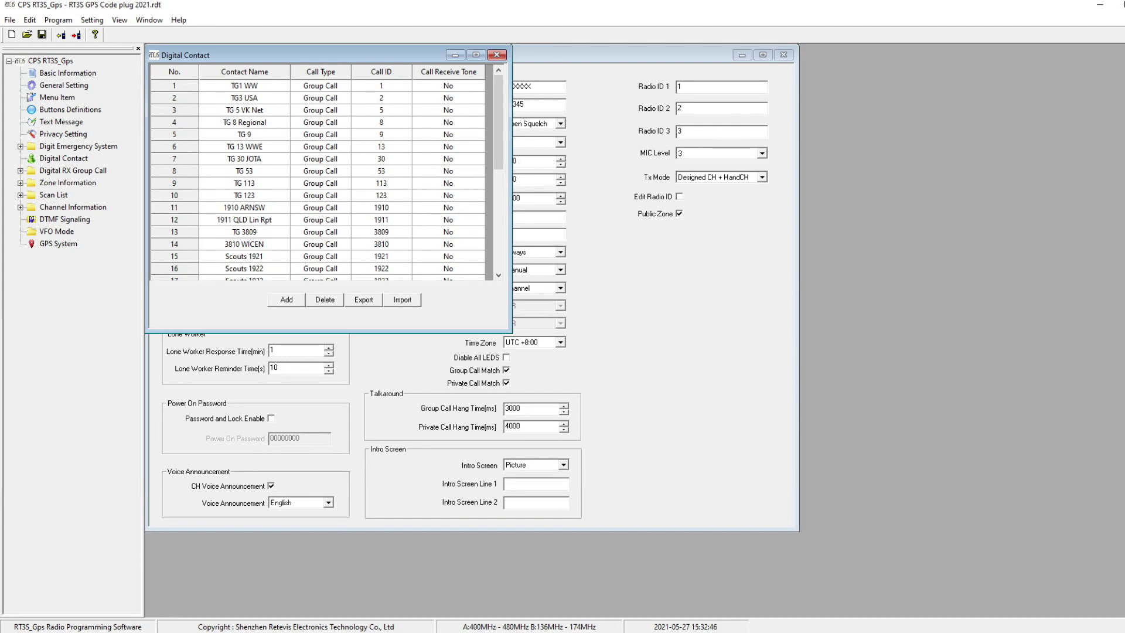
{"action": "double_click", "coordinate": [244, 134]}
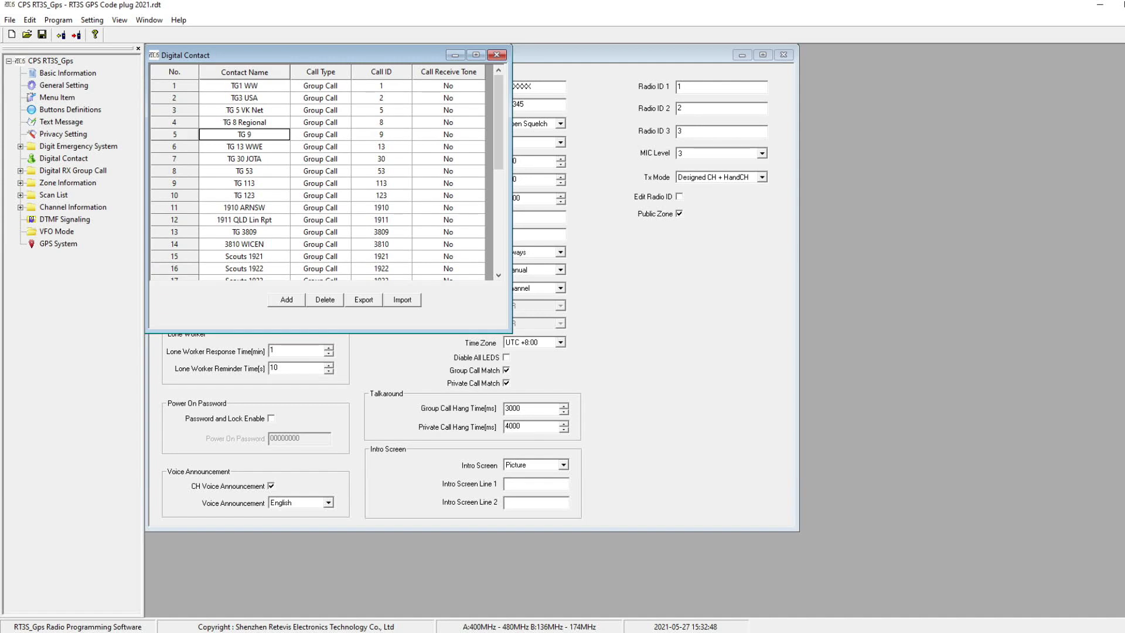
{"action": "key", "text": "Return"}
{"action": "left_click_drag", "start_coordinate": [498, 121], "coordinate": [498, 222]}
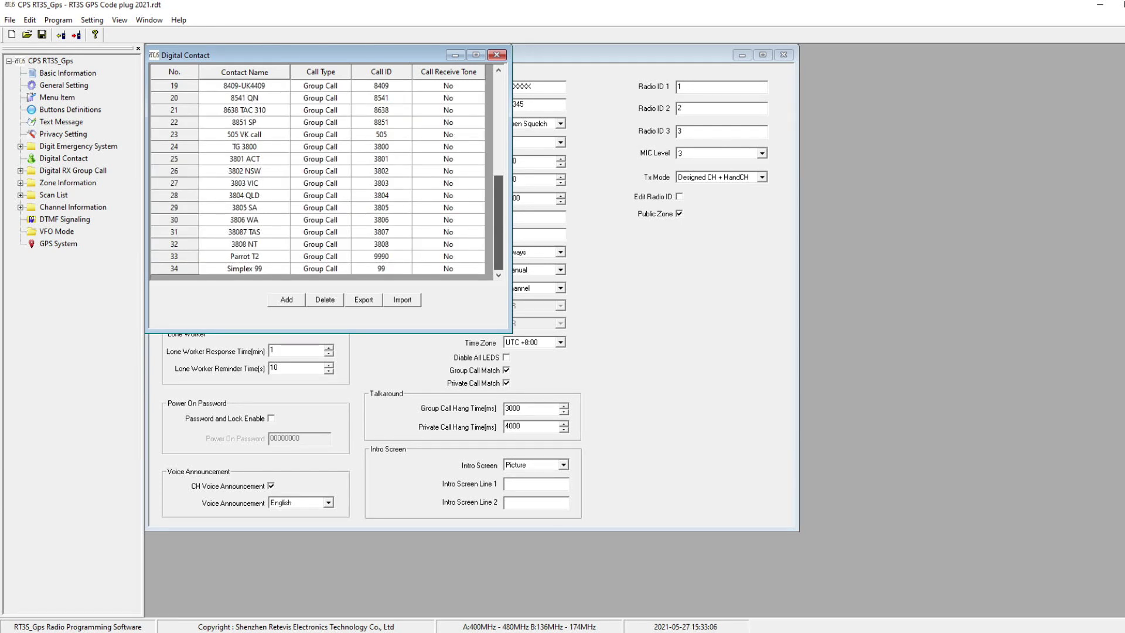
{"action": "scroll", "coordinate": [318, 176], "scroll_direction": "up", "scroll_amount": 6}
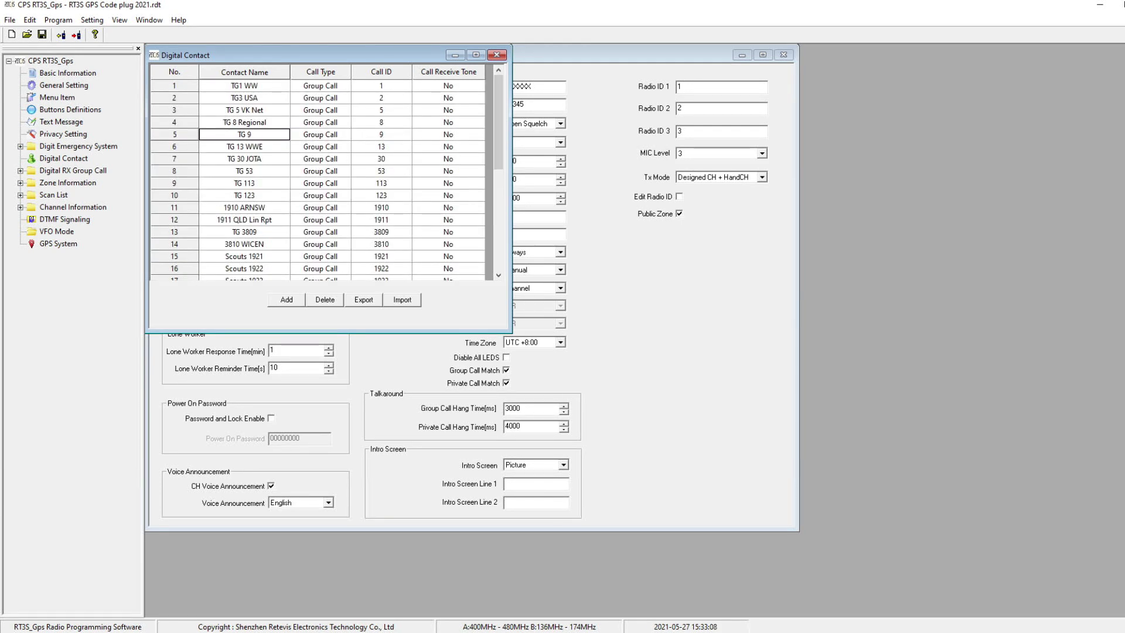
{"action": "scroll", "coordinate": [319, 176], "scroll_direction": "down", "scroll_amount": 2}
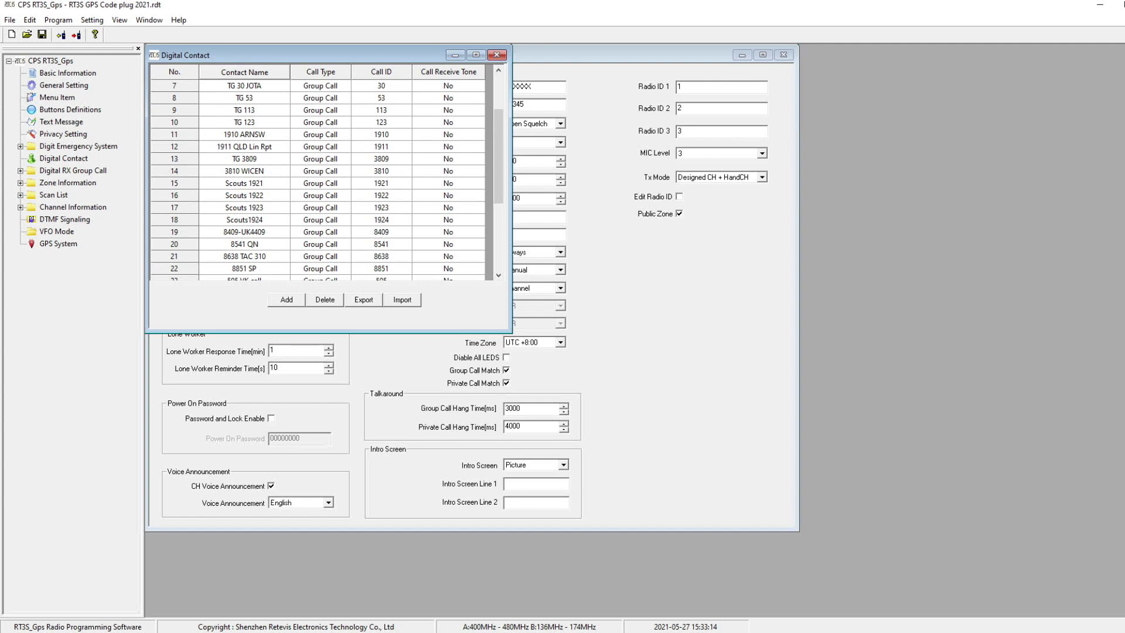
{"action": "scroll", "coordinate": [319, 176], "scroll_direction": "up", "scroll_amount": 2}
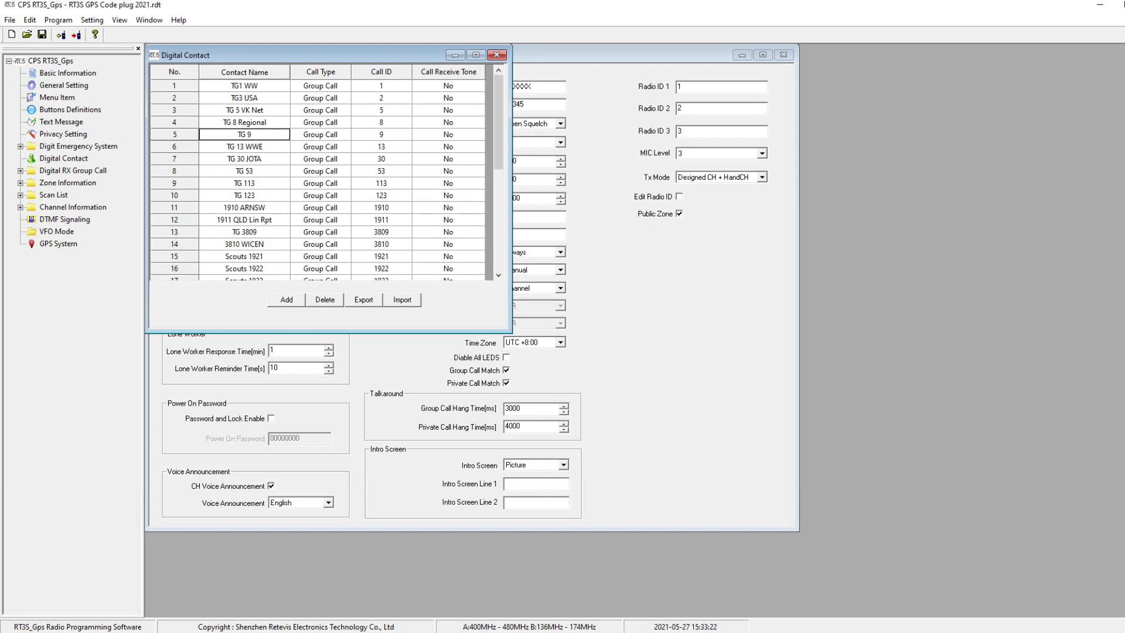
Expand the channel list and open the TG1 WW 1 channel to examine its settings.
{"action": "left_click", "coordinate": [73, 206]}
{"action": "double_click", "coordinate": [73, 207]}
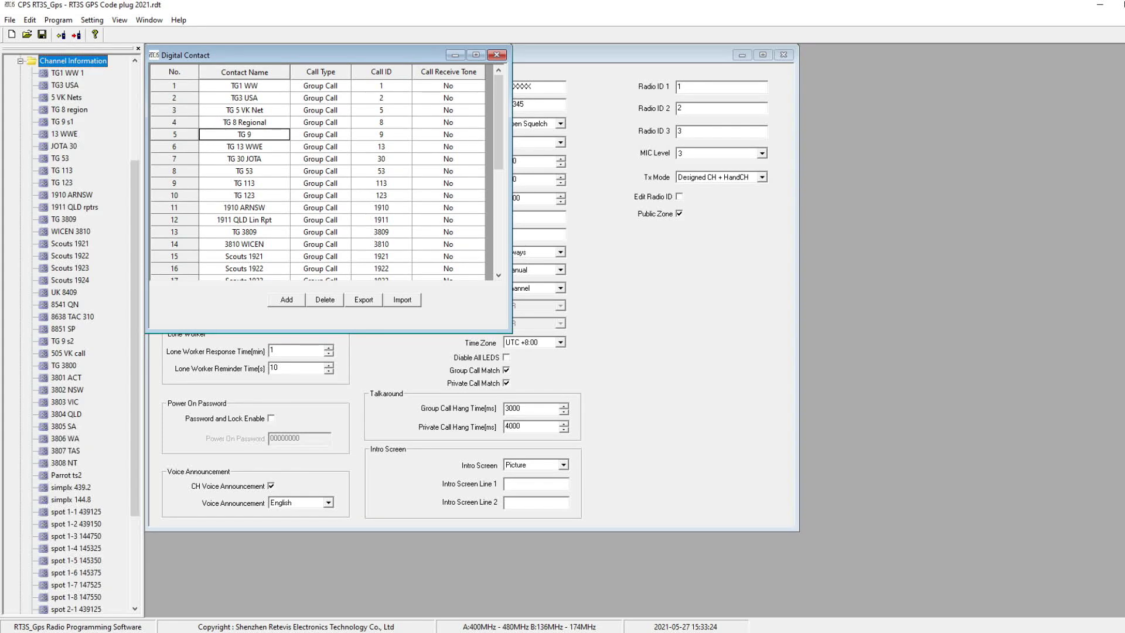
{"action": "scroll", "coordinate": [71, 334], "scroll_direction": "up", "scroll_amount": 2}
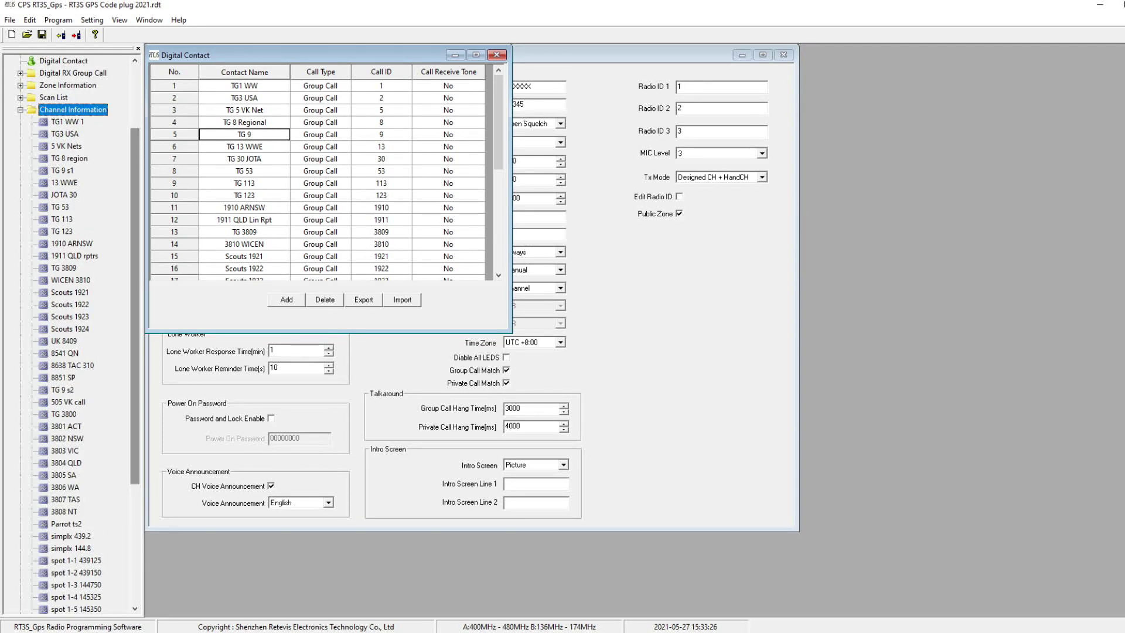
{"action": "left_click_drag", "start_coordinate": [135, 306], "coordinate": [135, 275]}
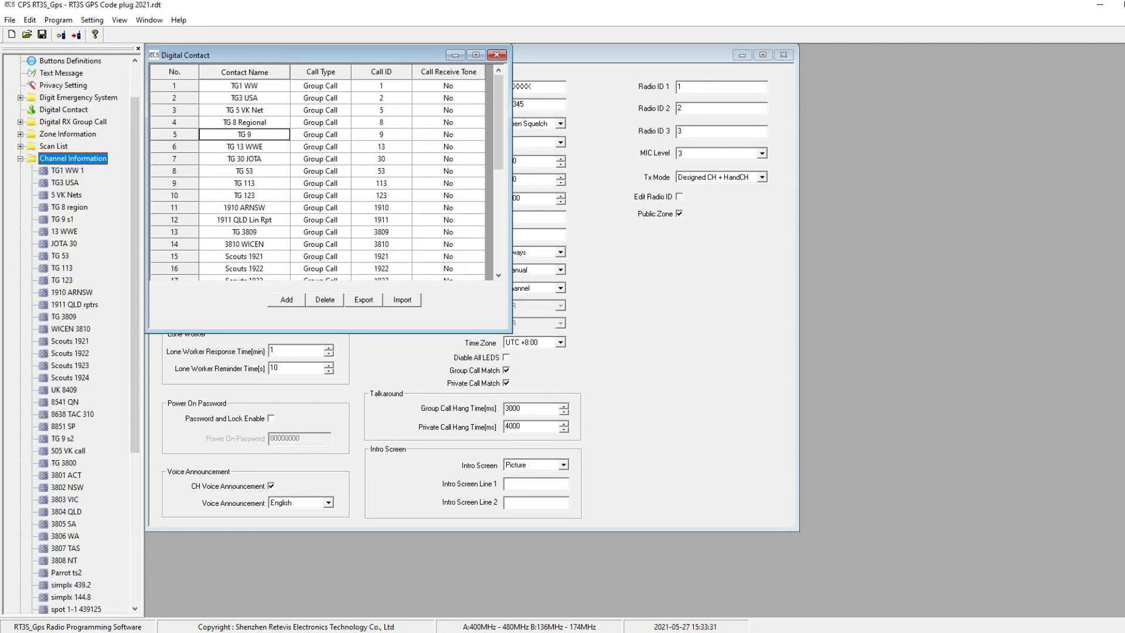
{"action": "double_click", "coordinate": [67, 170]}
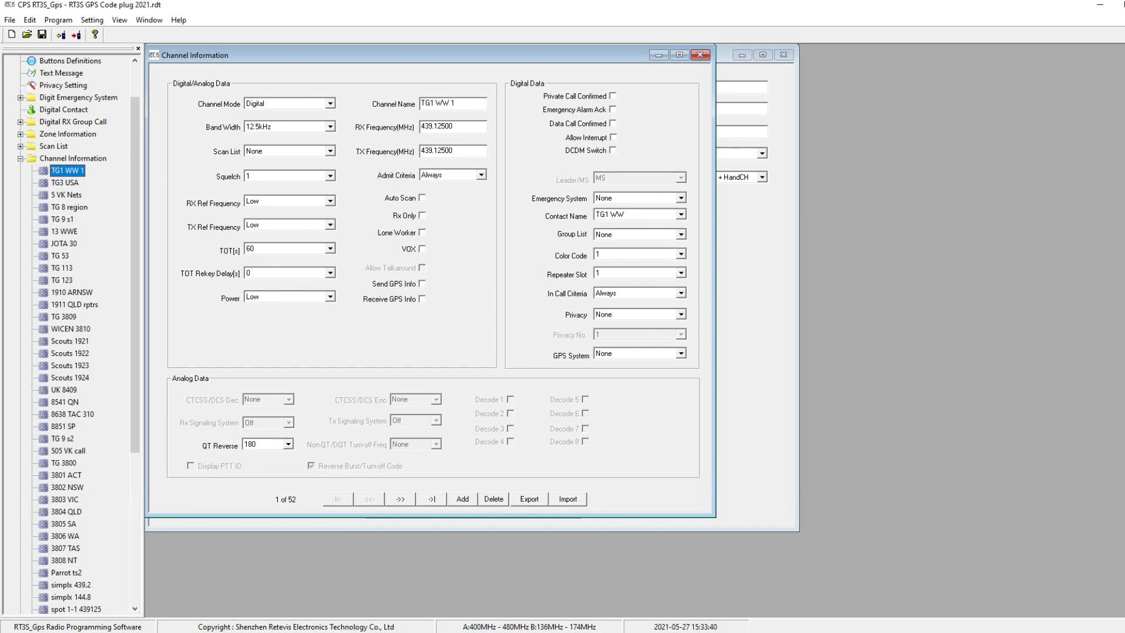
{"action": "scroll", "coordinate": [70, 334], "scroll_direction": "down", "scroll_amount": 2}
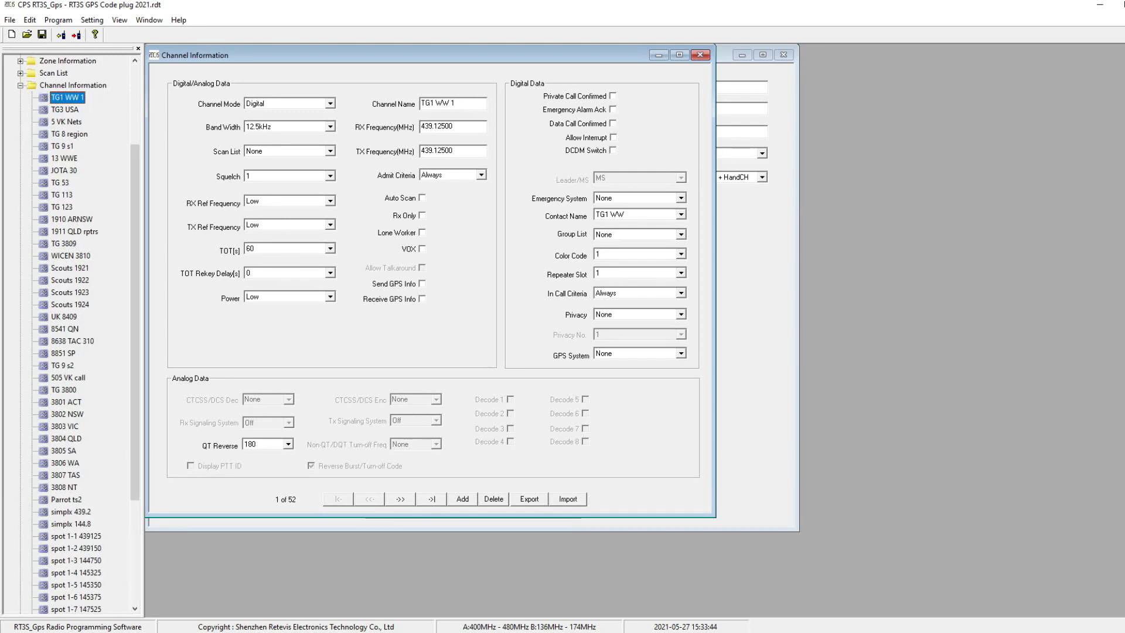
{"action": "scroll", "coordinate": [70, 334], "scroll_direction": "up", "scroll_amount": 4}
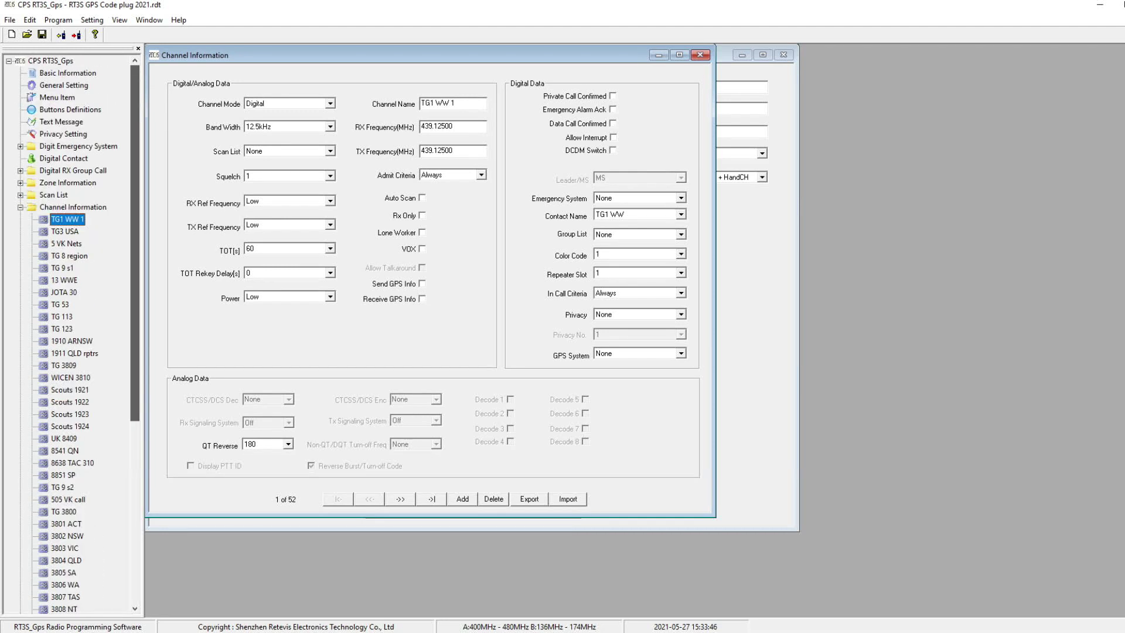
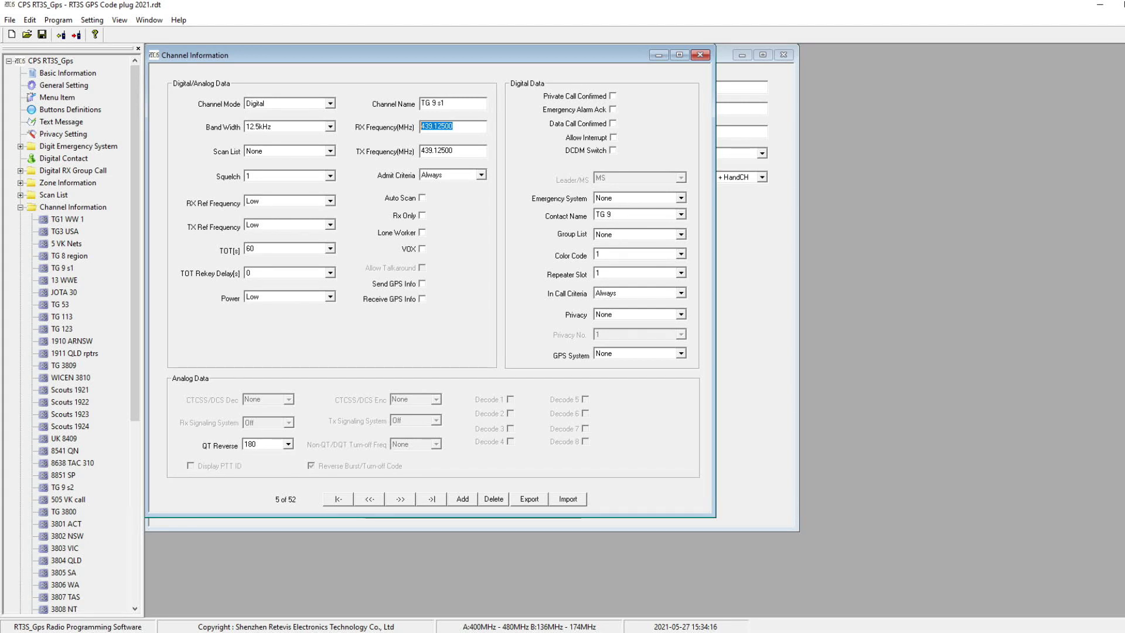
Compare the contact name and repeater slot settings of the TG 9 s1 and TG 9 s2 channels.
{"action": "scroll", "coordinate": [135, 264], "scroll_direction": "down", "scroll_amount": 3}
{"action": "scroll", "coordinate": [71, 334], "scroll_direction": "down", "scroll_amount": 1}
{"action": "scroll", "coordinate": [73, 334], "scroll_direction": "down", "scroll_amount": 2}
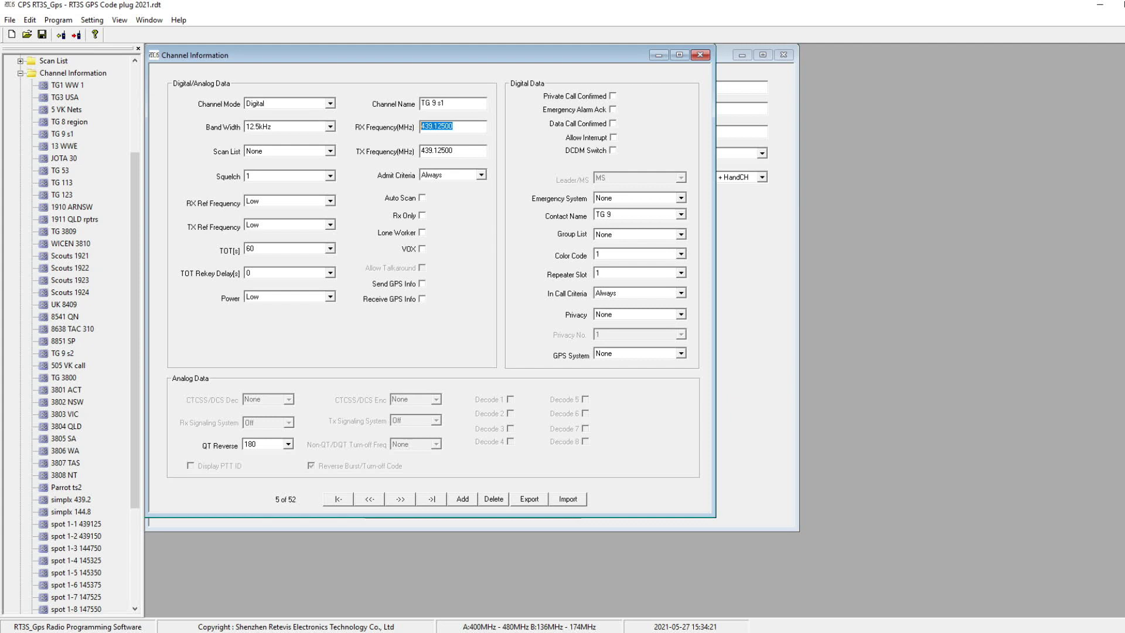
{"action": "left_click", "coordinate": [62, 353]}
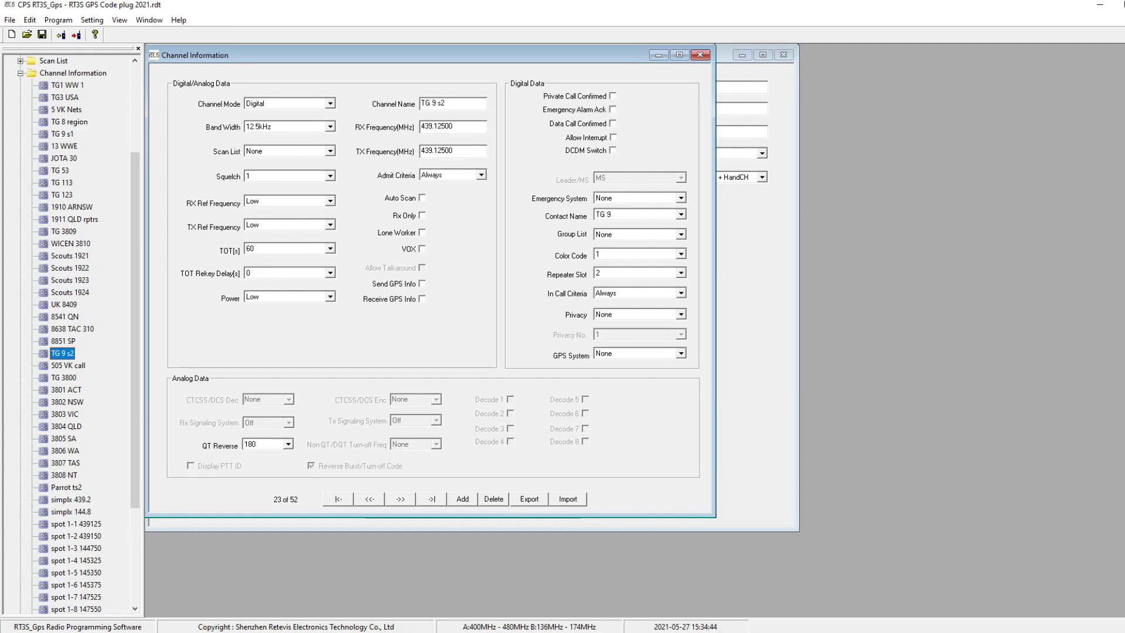
{"action": "left_click", "coordinate": [681, 215]}
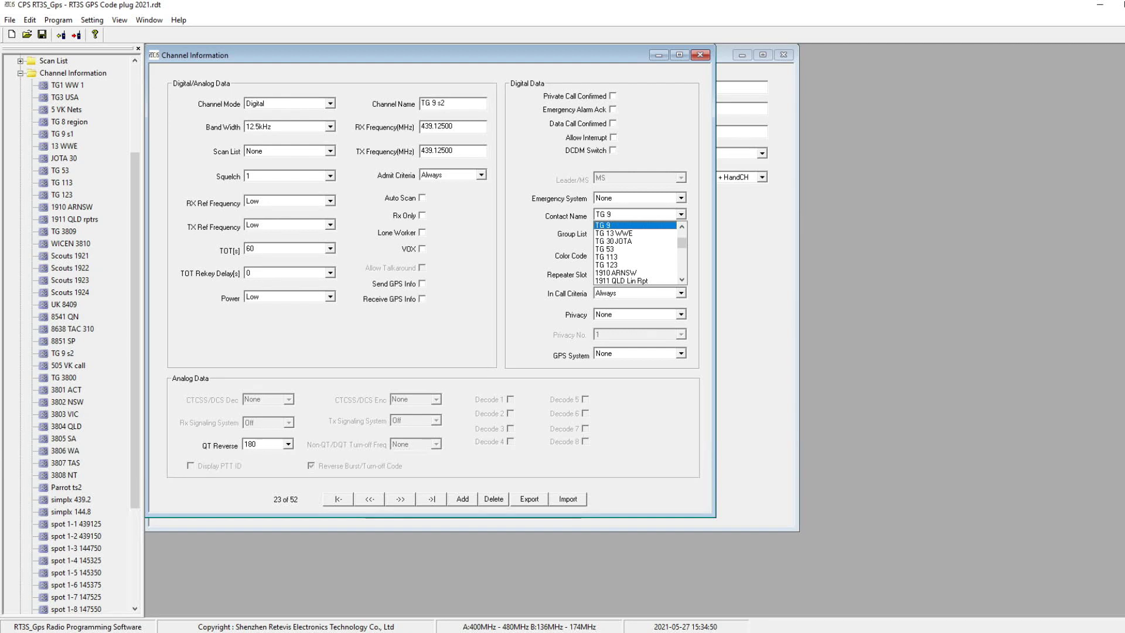
{"action": "key", "text": "Return"}
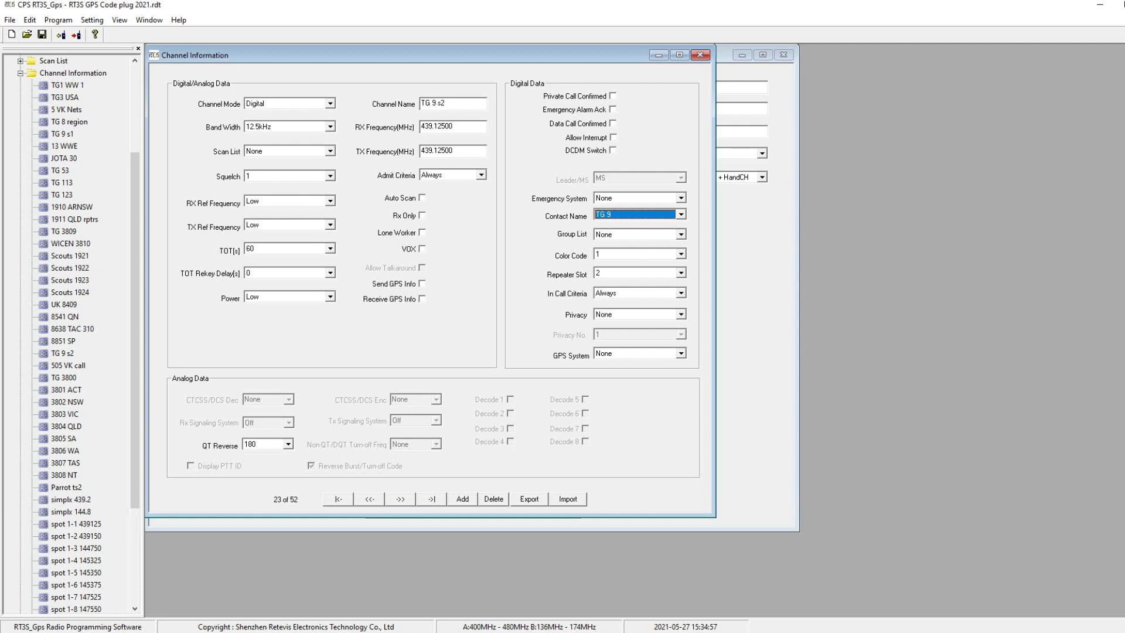
{"action": "left_click", "coordinate": [63, 134]}
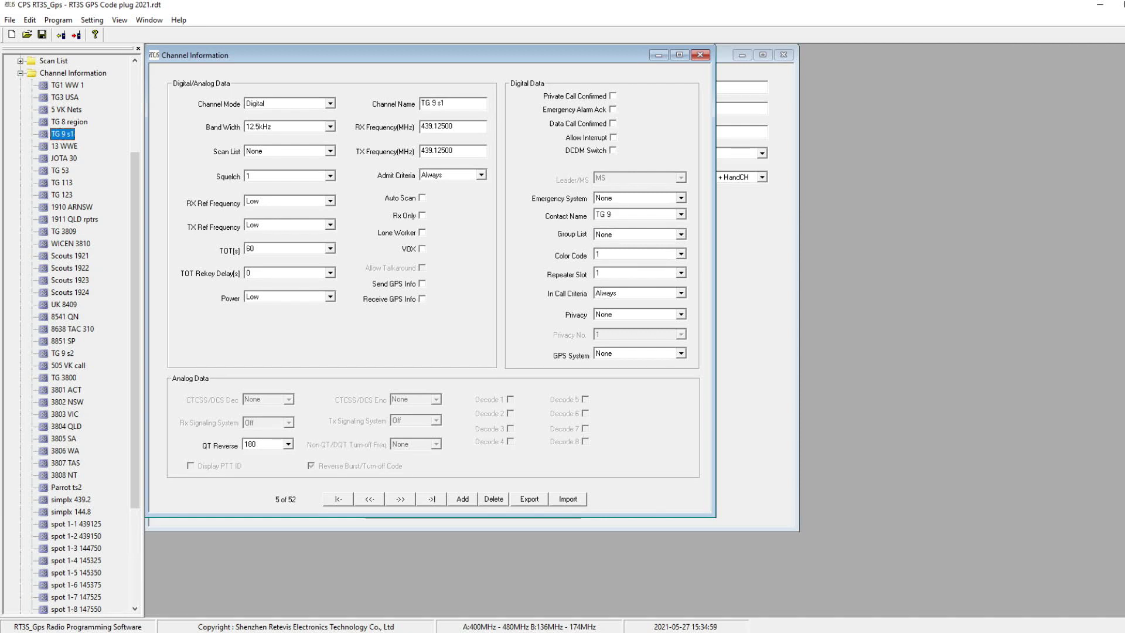
{"action": "left_click", "coordinate": [62, 352]}
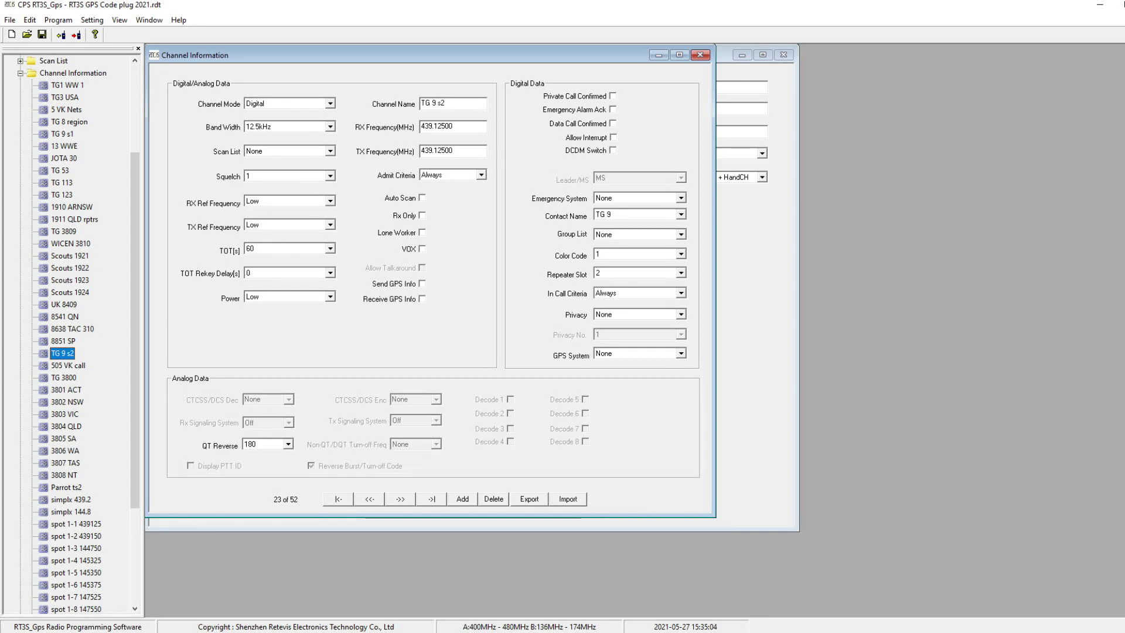
{"action": "left_click", "coordinate": [62, 133]}
{"action": "left_click", "coordinate": [63, 352]}
{"action": "scroll", "coordinate": [71, 333], "scroll_direction": "down", "scroll_amount": 1}
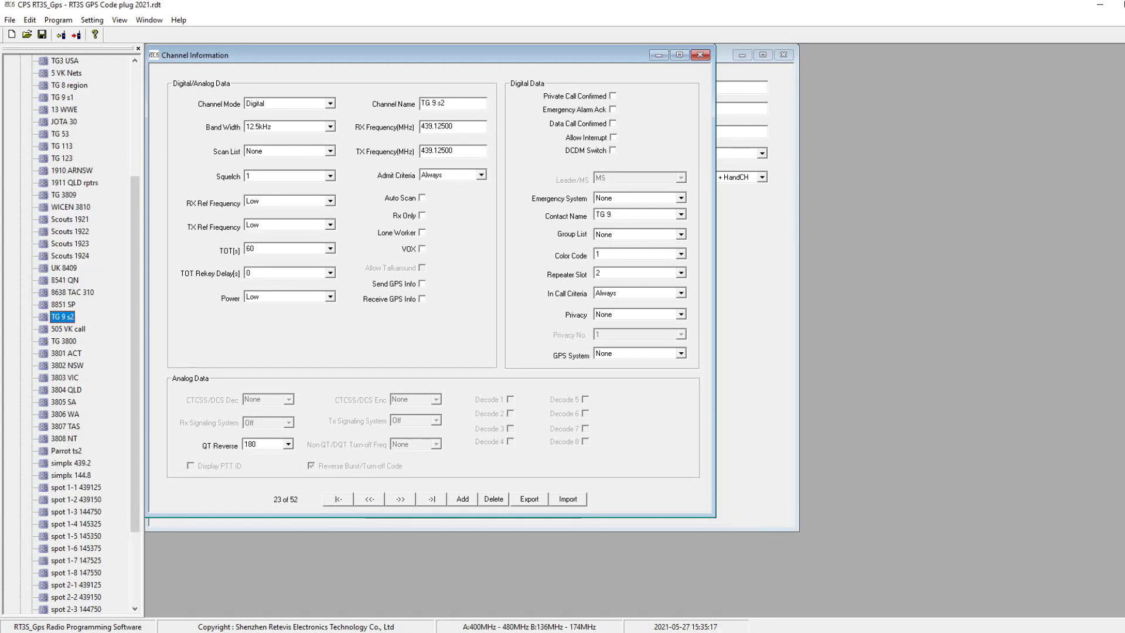
Examine the simplx 439.2 and simplx 144.8 channels, and look over the spot channels in the channel list.
{"action": "left_click", "coordinate": [71, 463]}
{"action": "left_click", "coordinate": [70, 475]}
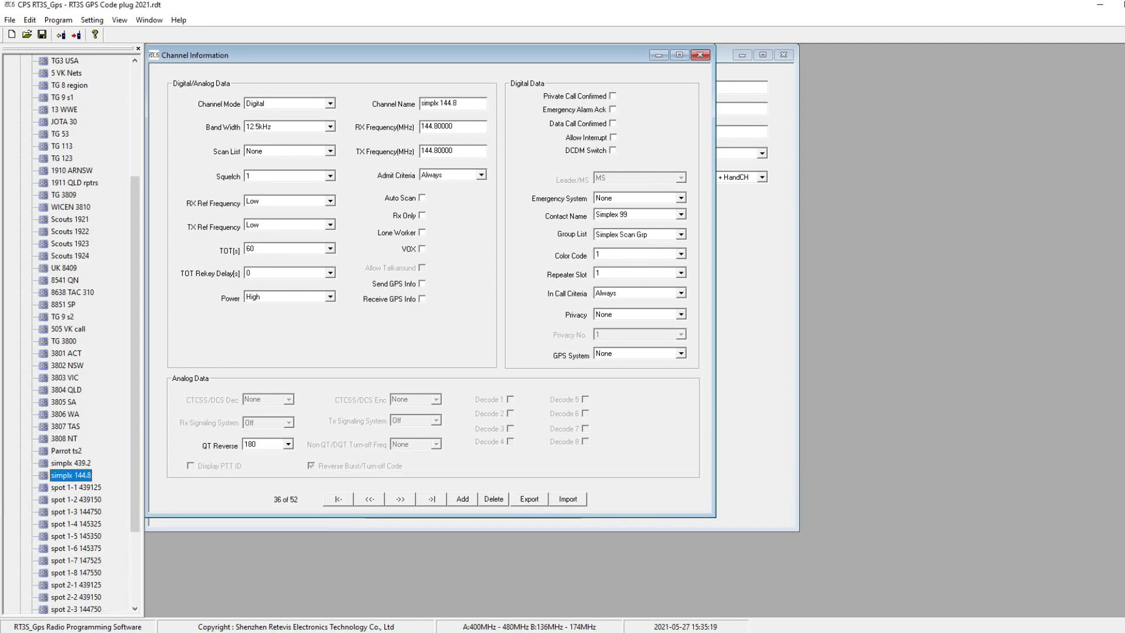
{"action": "left_click", "coordinate": [70, 463]}
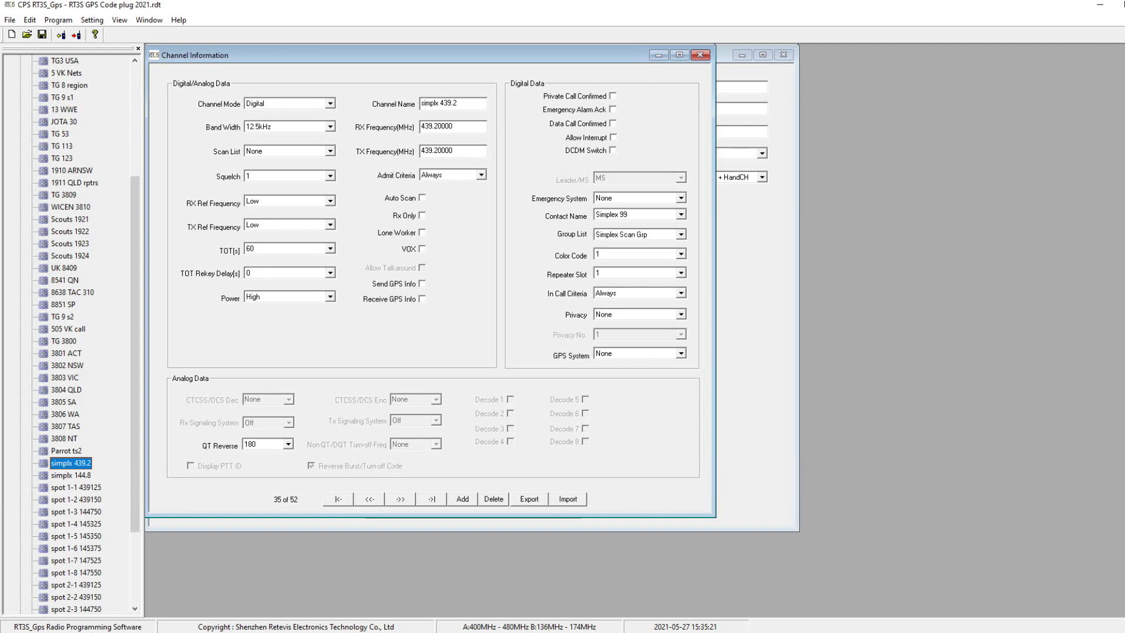
{"action": "left_click", "coordinate": [70, 475]}
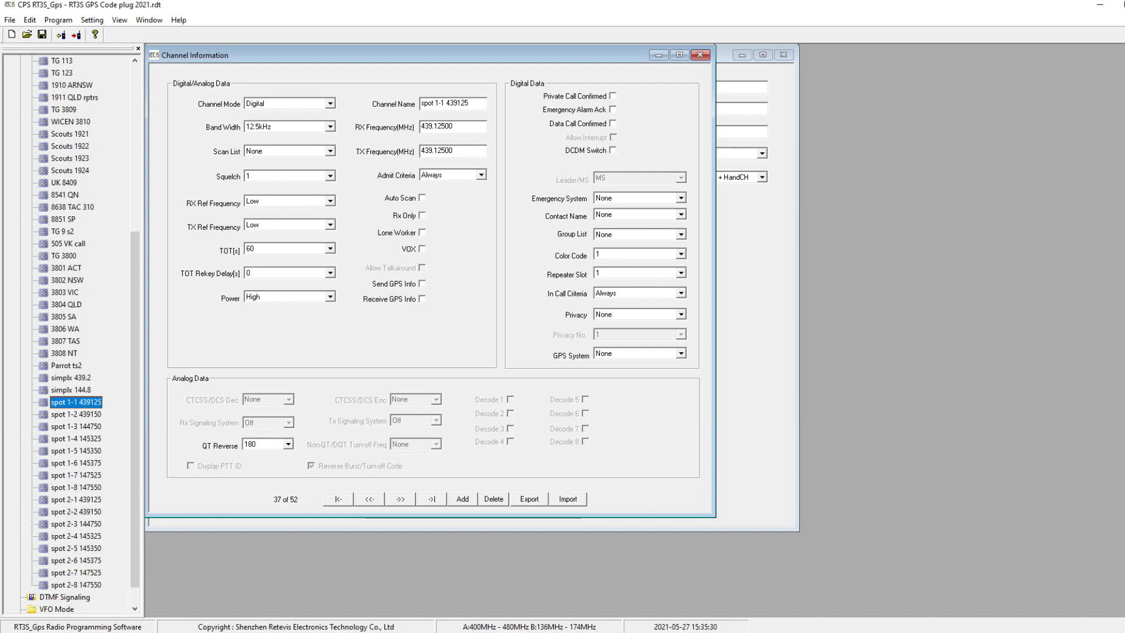
{"action": "scroll", "coordinate": [70, 334], "scroll_direction": "up", "scroll_amount": 7}
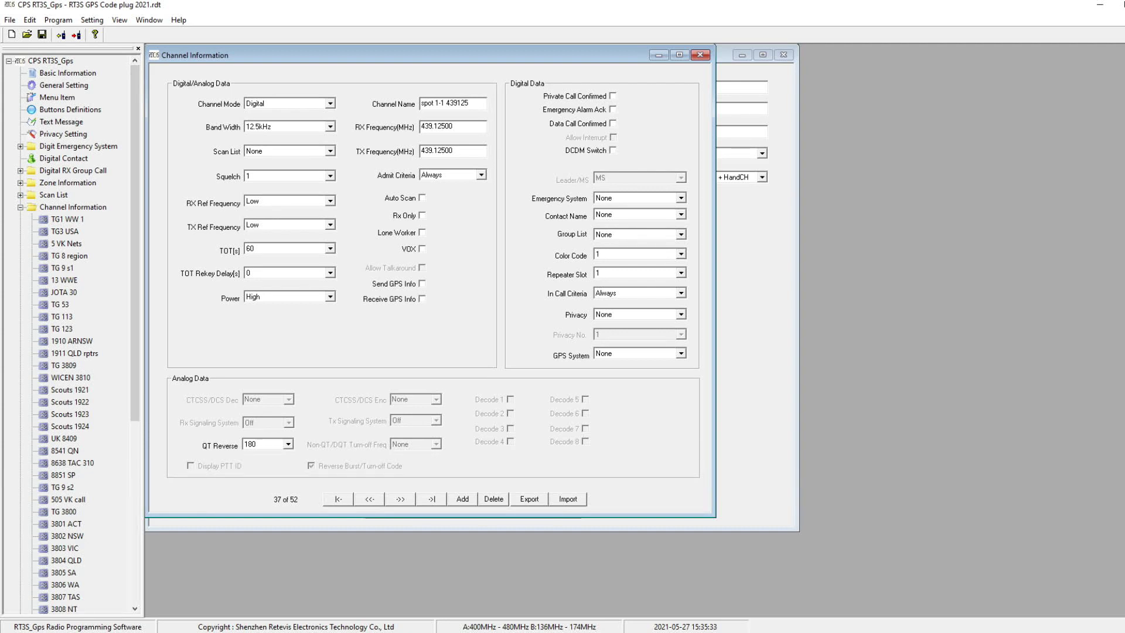
{"action": "left_click_drag", "start_coordinate": [135, 243], "coordinate": [135, 425]}
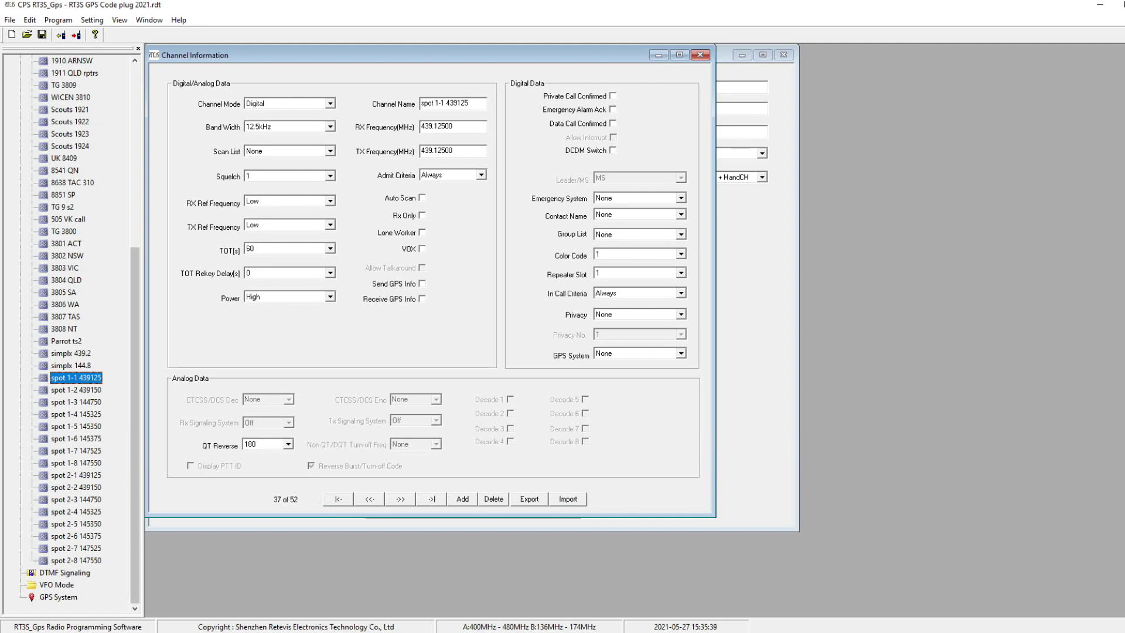
{"action": "scroll", "coordinate": [70, 334], "scroll_direction": "up", "scroll_amount": 8}
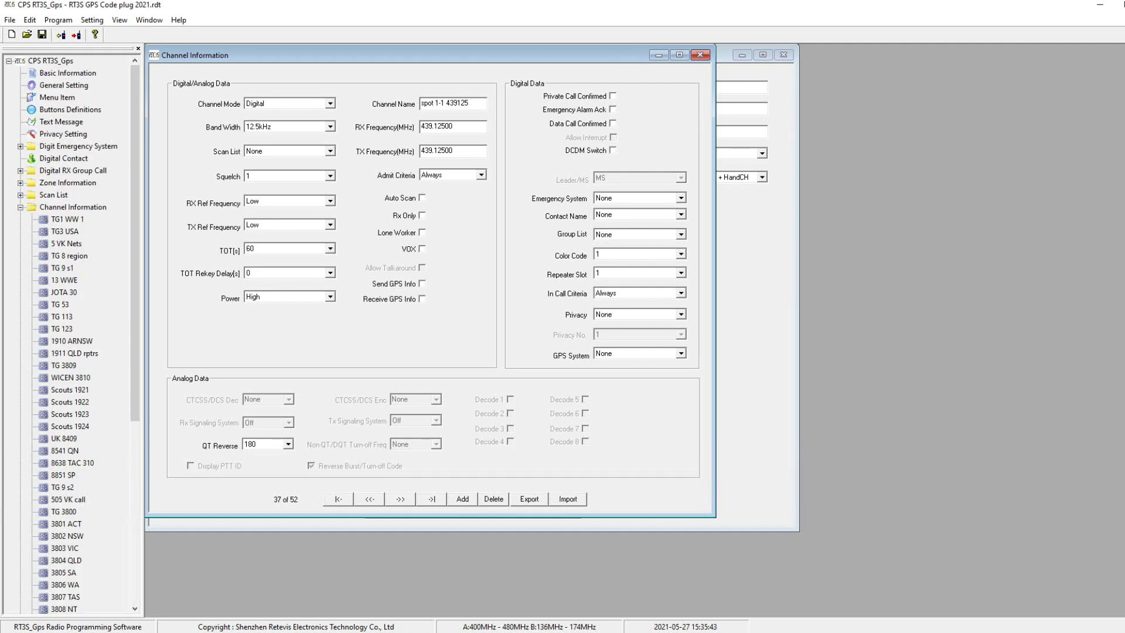
Collapse the channel list, expand the zones, and view the channel members of the Simplex and Hotspot VKDMR zones.
{"action": "left_click", "coordinate": [20, 206]}
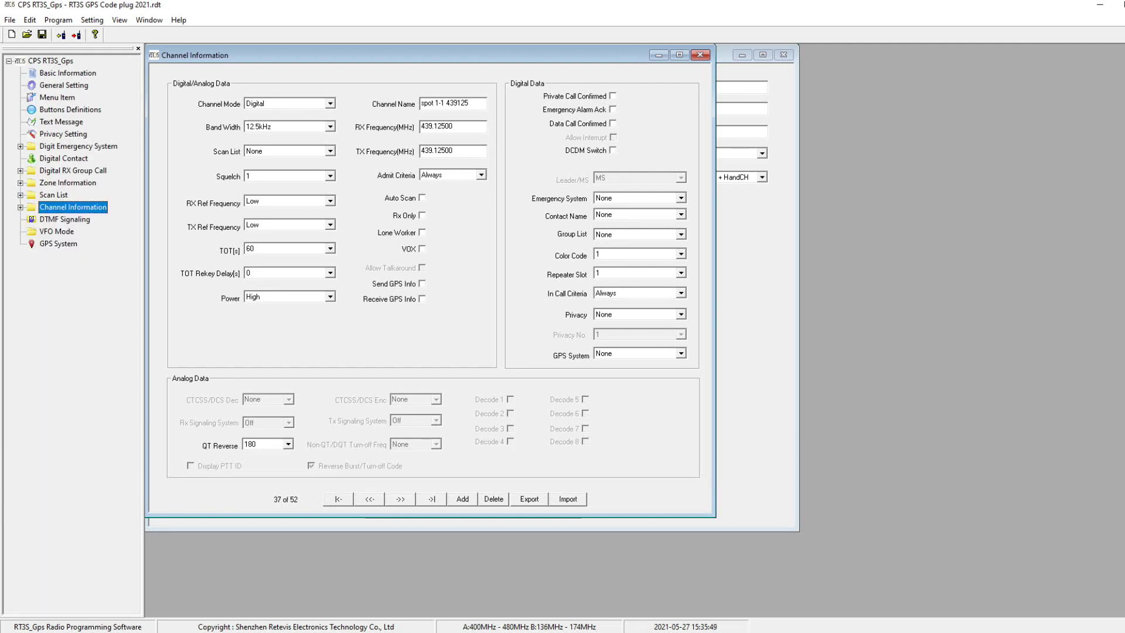
{"action": "left_click", "coordinate": [67, 182]}
{"action": "left_click", "coordinate": [19, 183]}
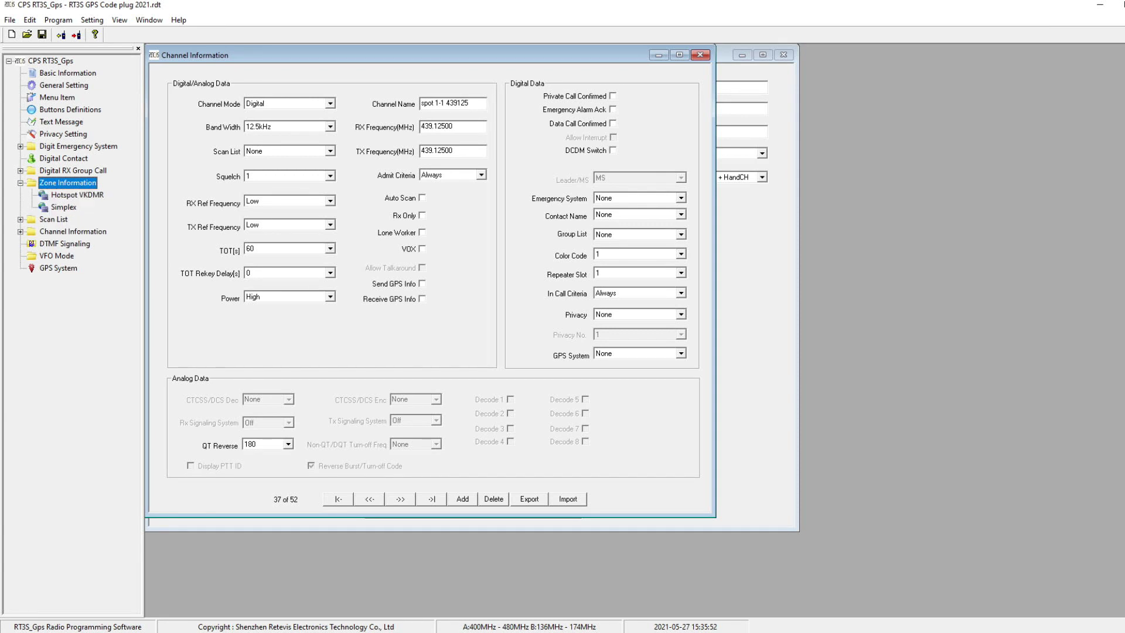
{"action": "left_click", "coordinate": [63, 206]}
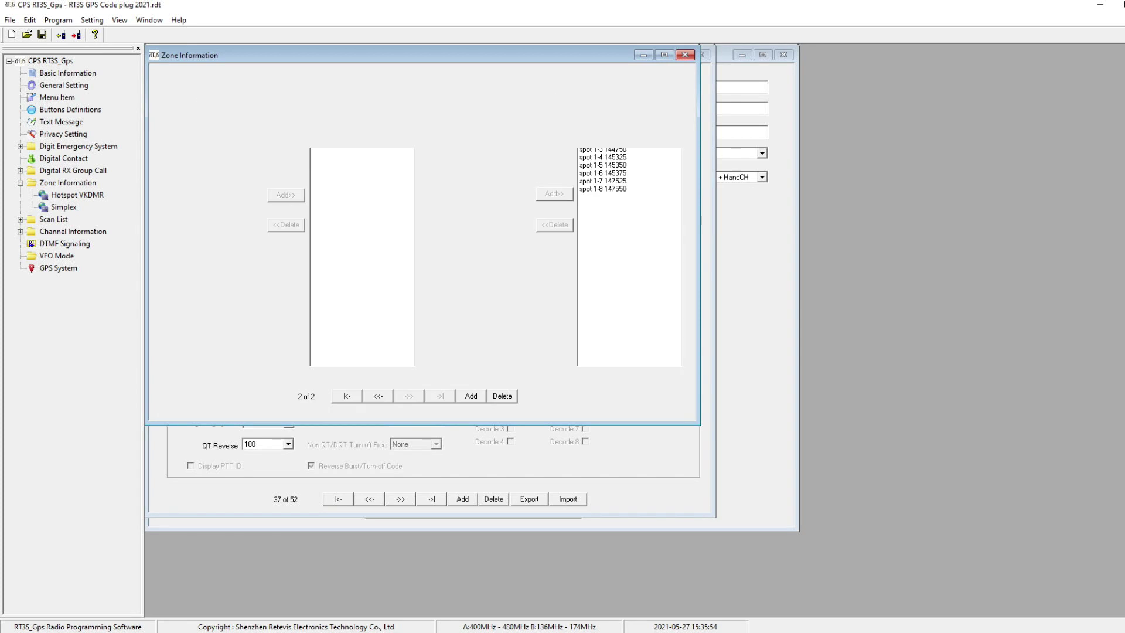
{"action": "left_click", "coordinate": [77, 195]}
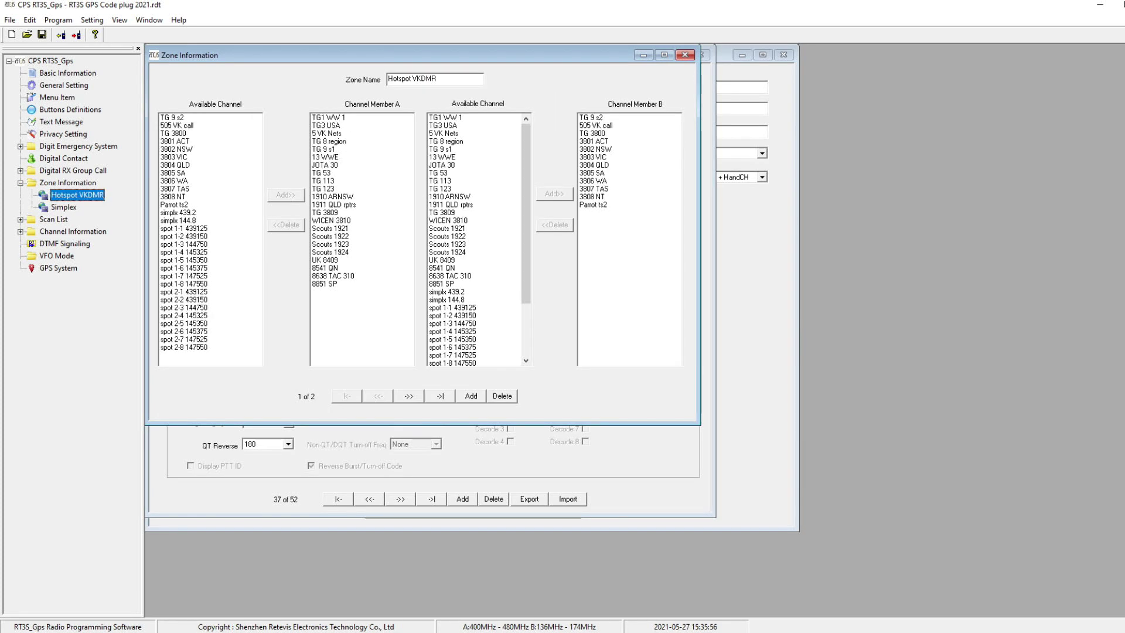